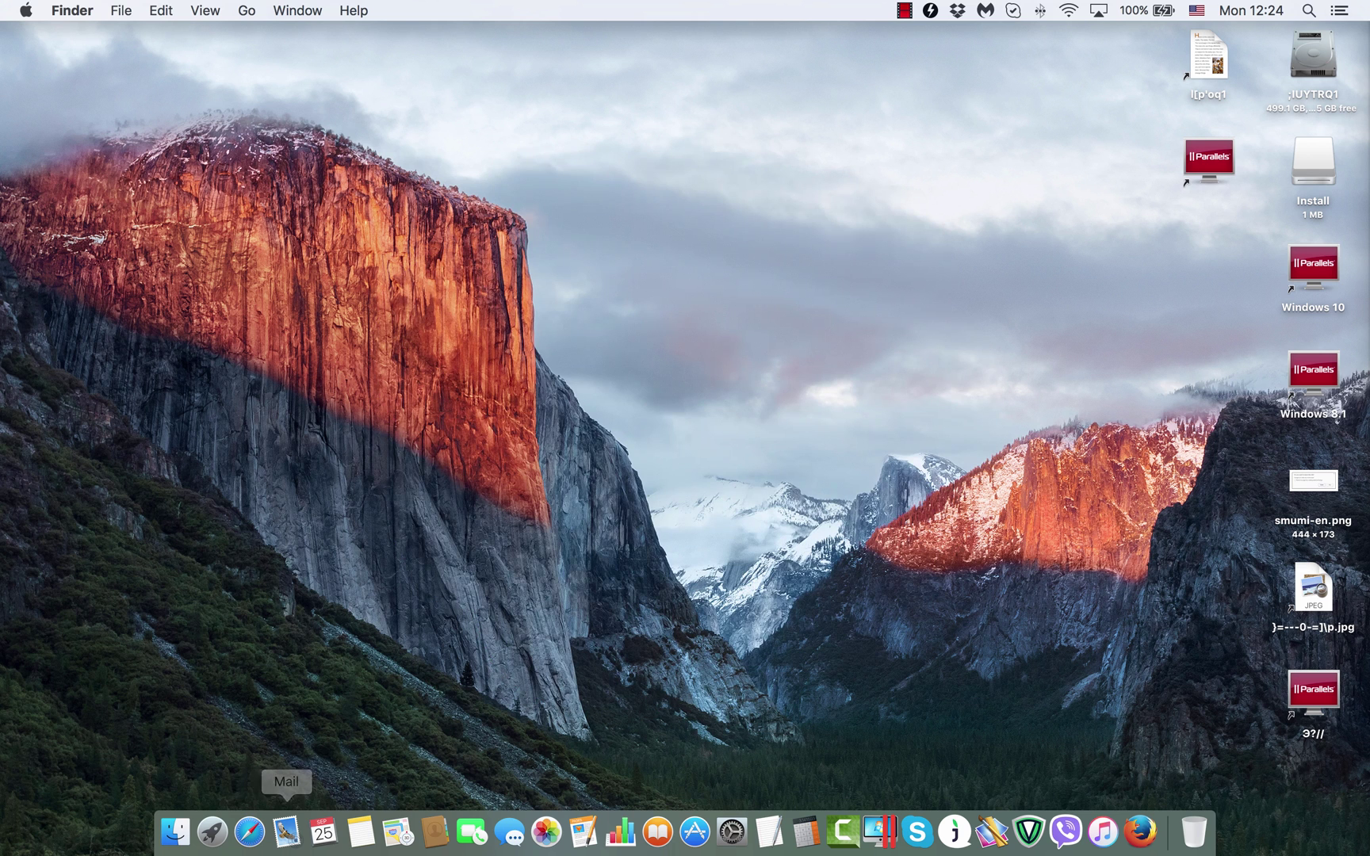
Launch Safari from the Dock, which opens the SearchPage page with Yahoo-powered results
click(249, 831)
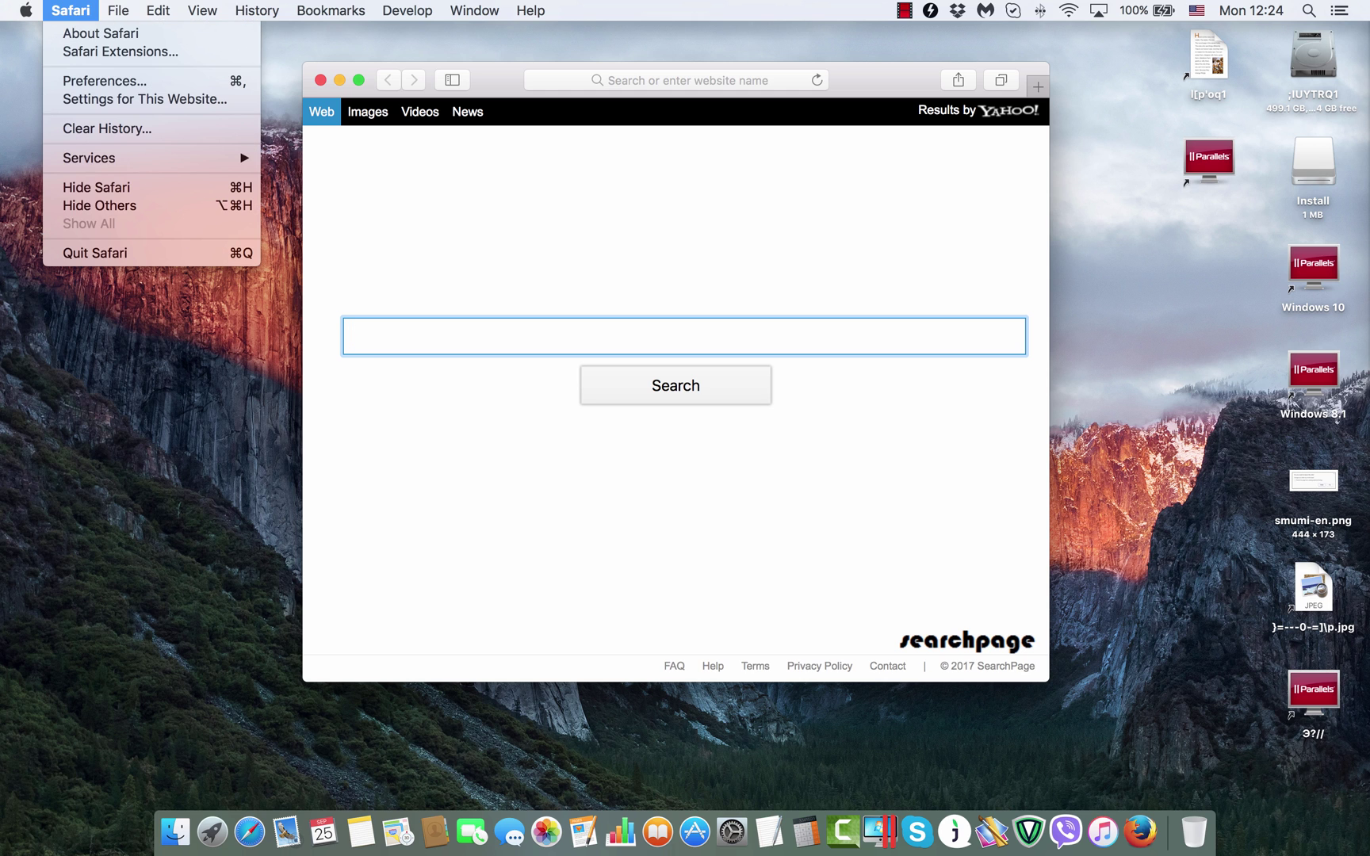
Bring up Safari's General preferences showing the locked searchpage.com homepage
key(Return)
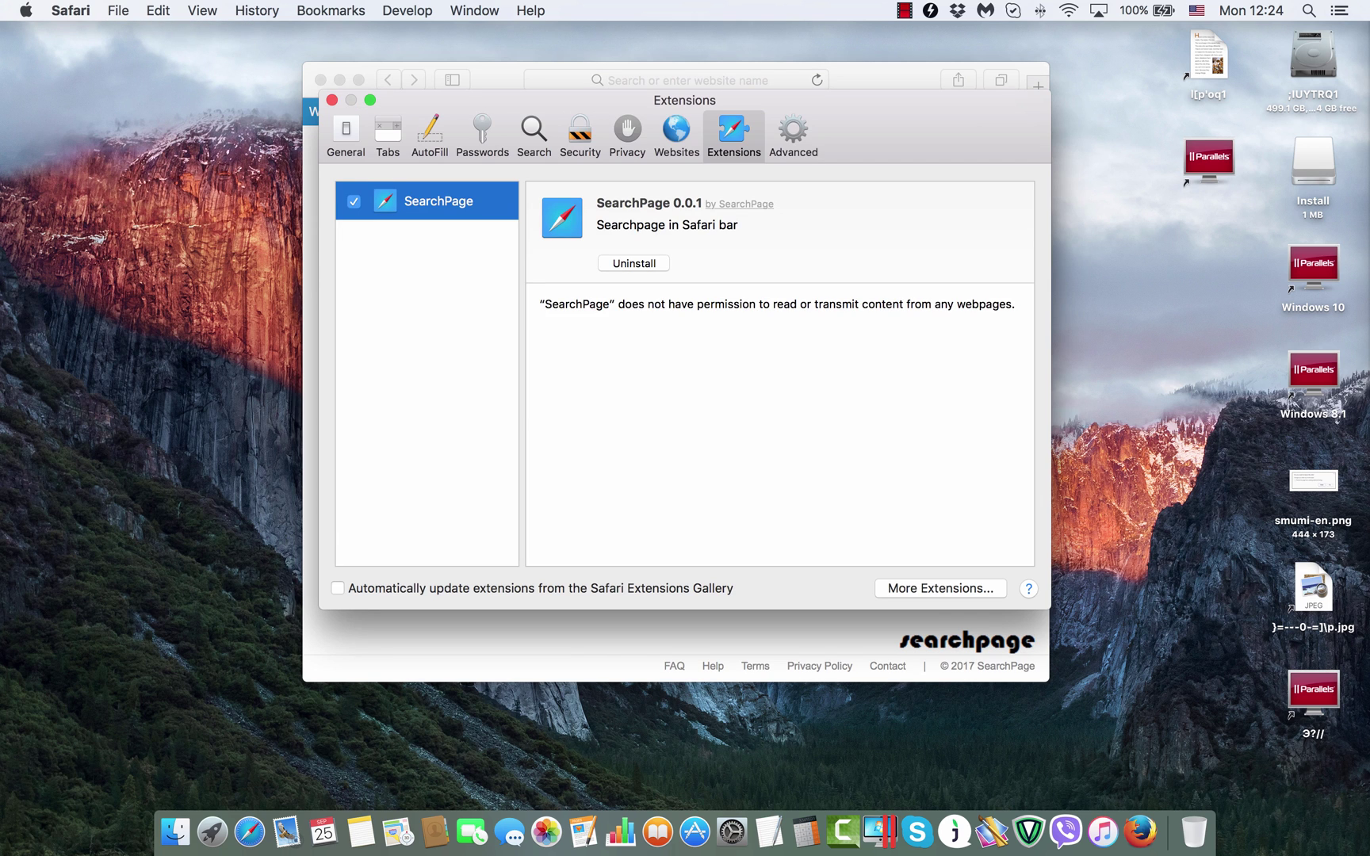
click(346, 135)
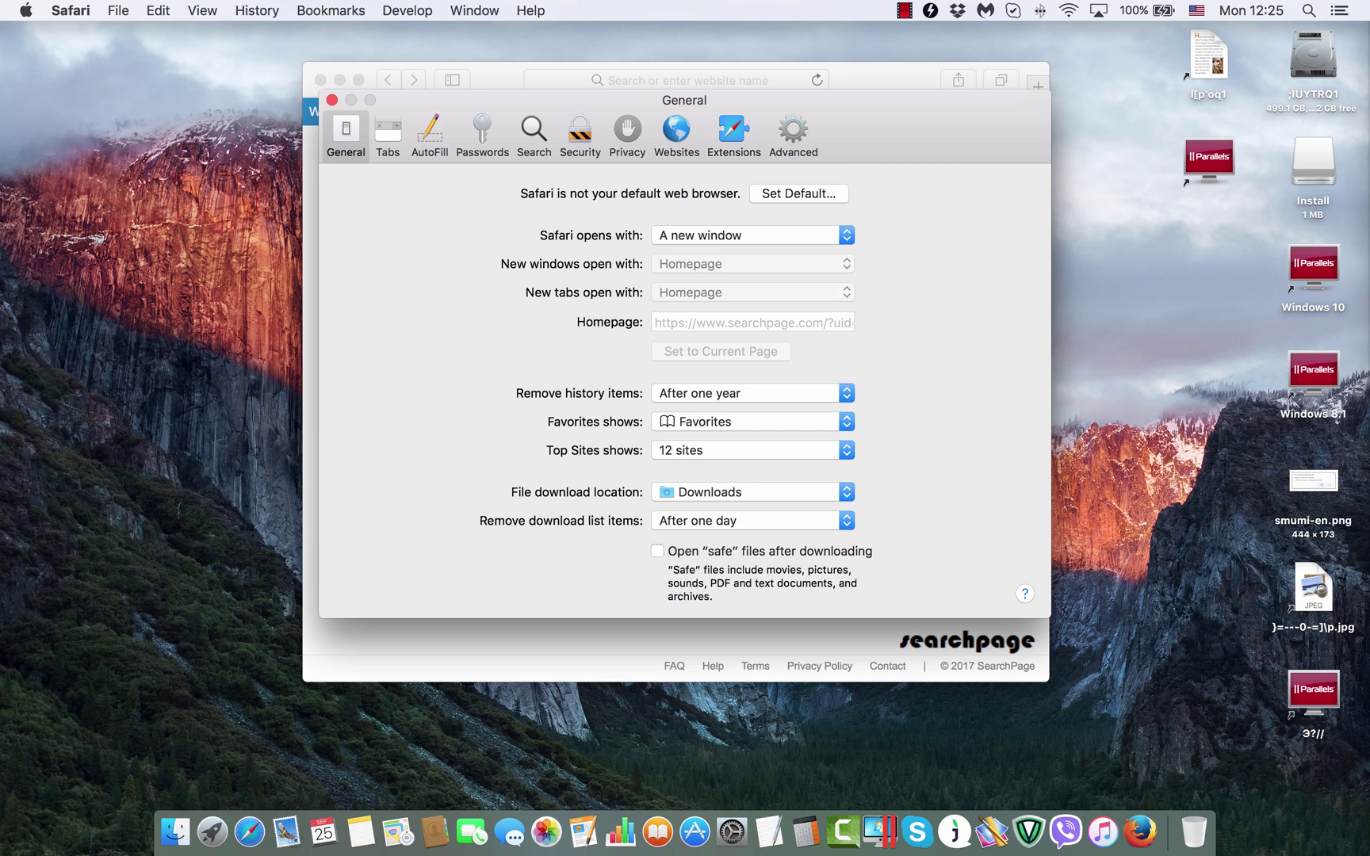
Uninstall the SearchPage extension in Safari's Extensions preferences, then recheck General
click(733, 135)
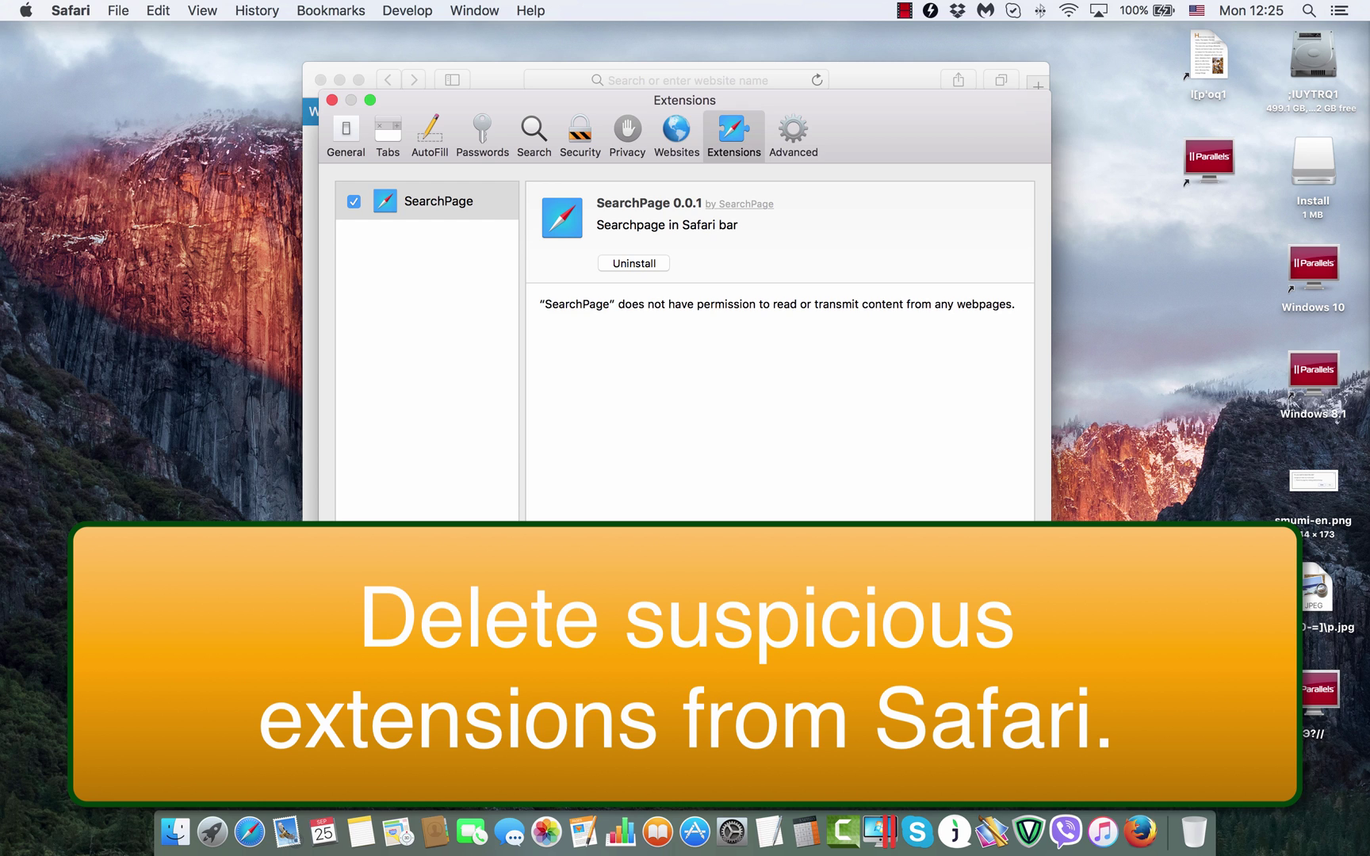
click(633, 263)
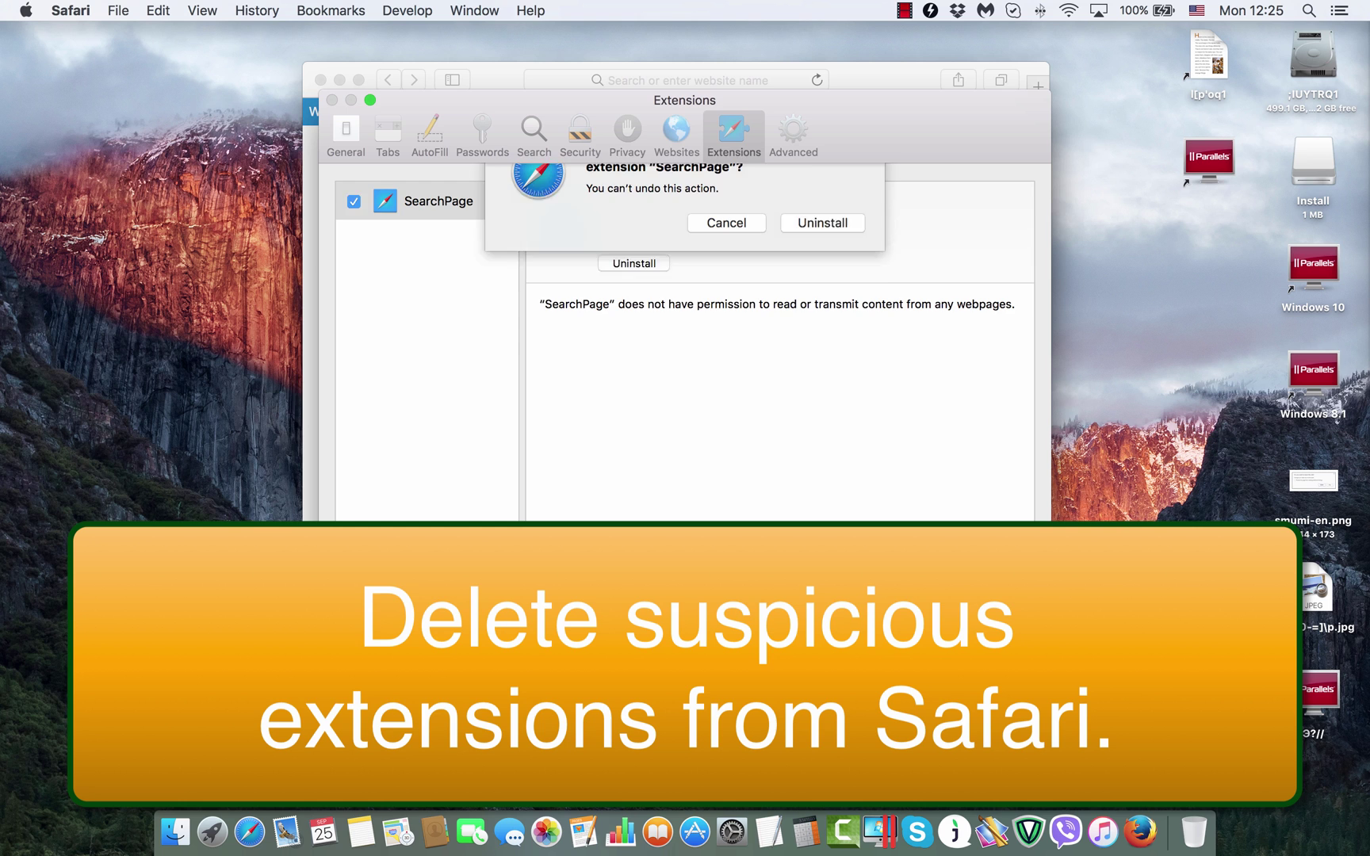
click(822, 260)
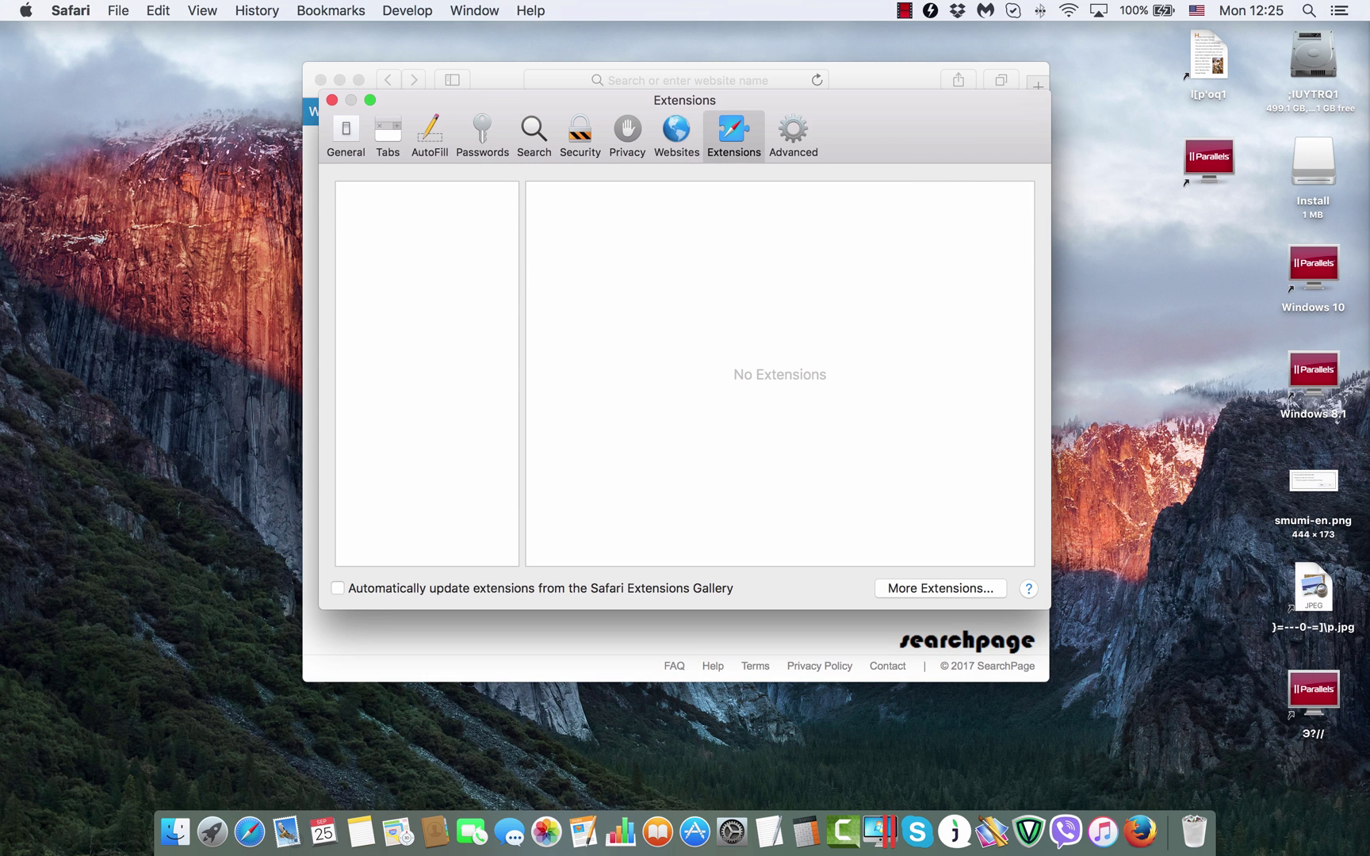
click(345, 135)
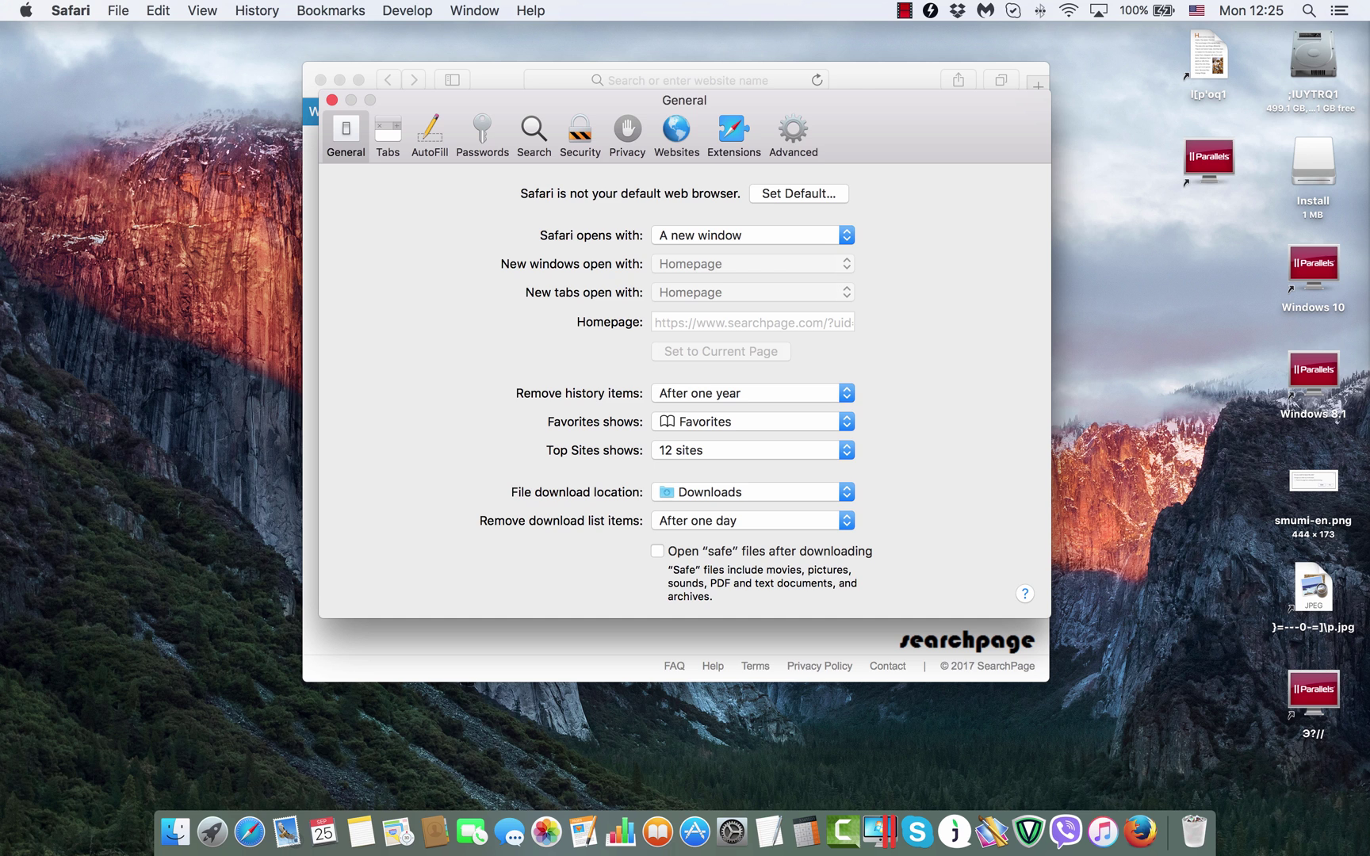
Close the Preferences window and quit Safari
click(332, 100)
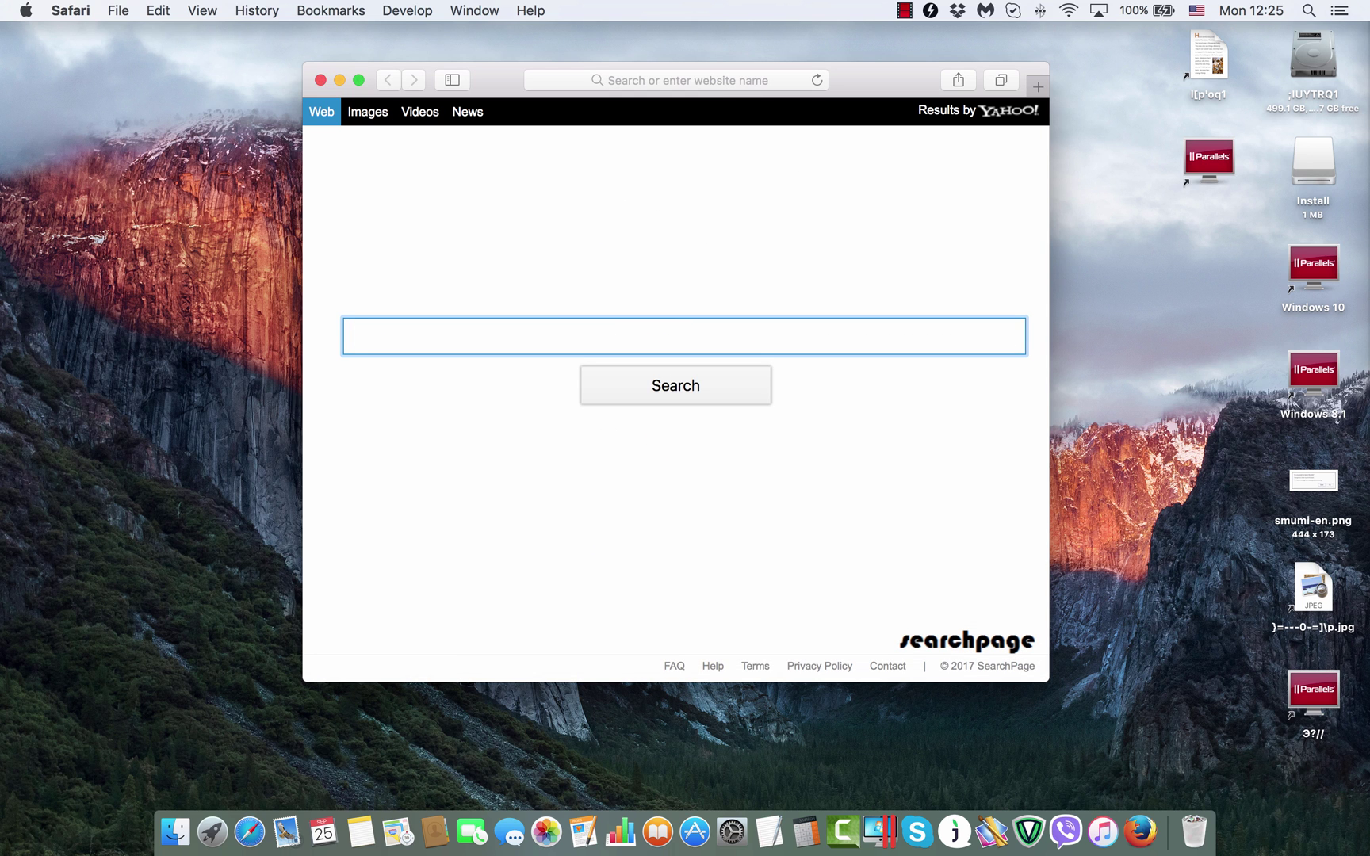
click(71, 11)
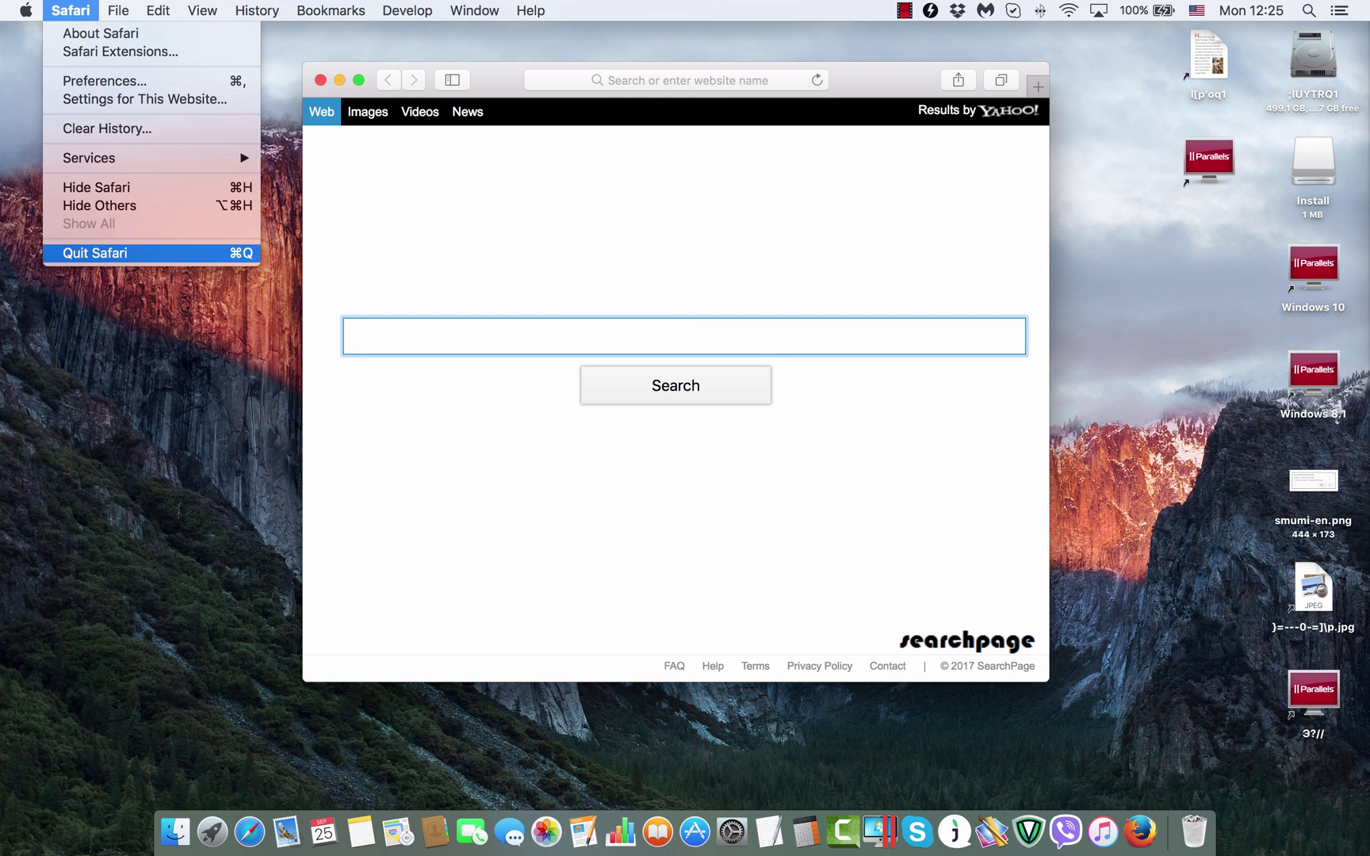
click(94, 253)
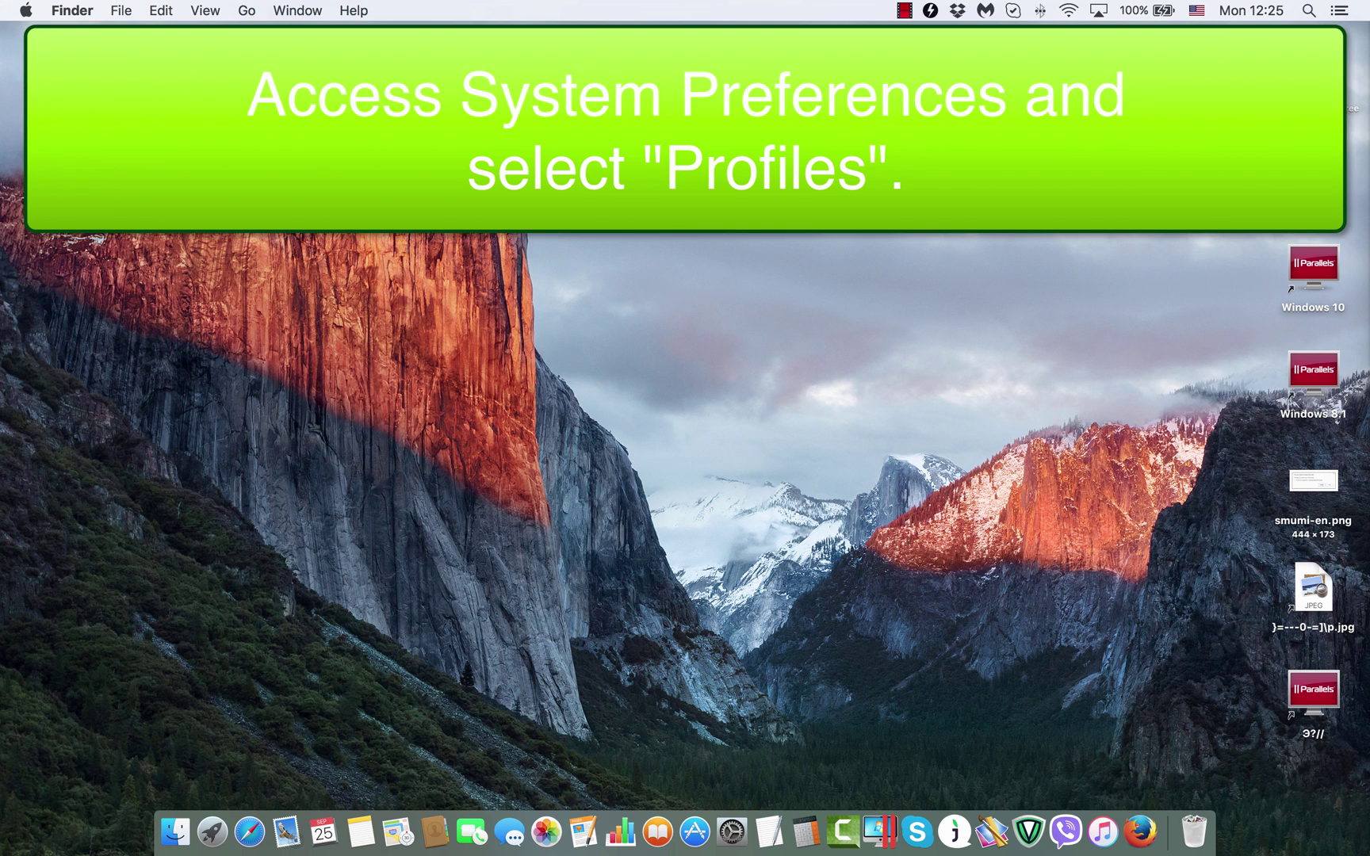
click(731, 831)
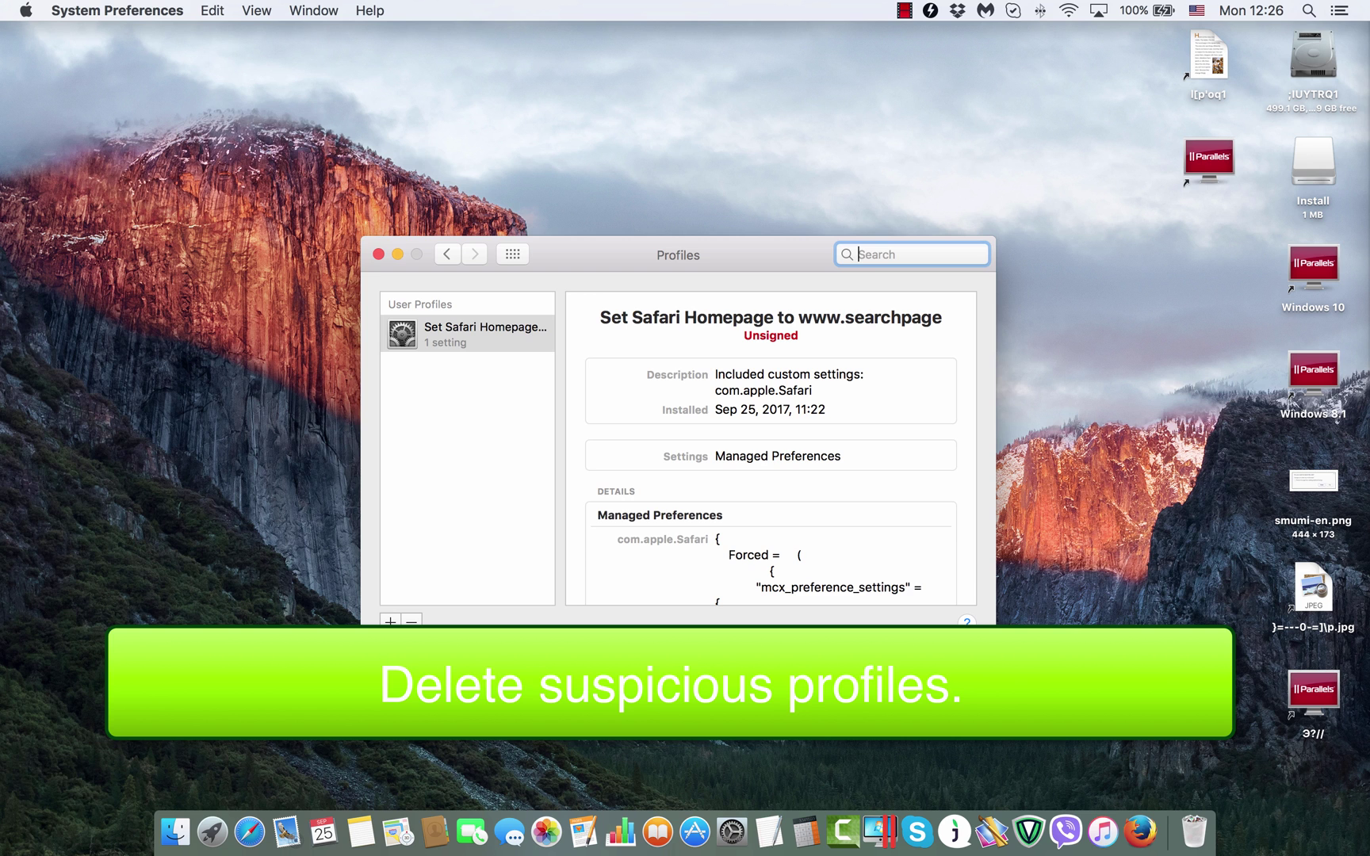
scroll(770, 448, down, 5)
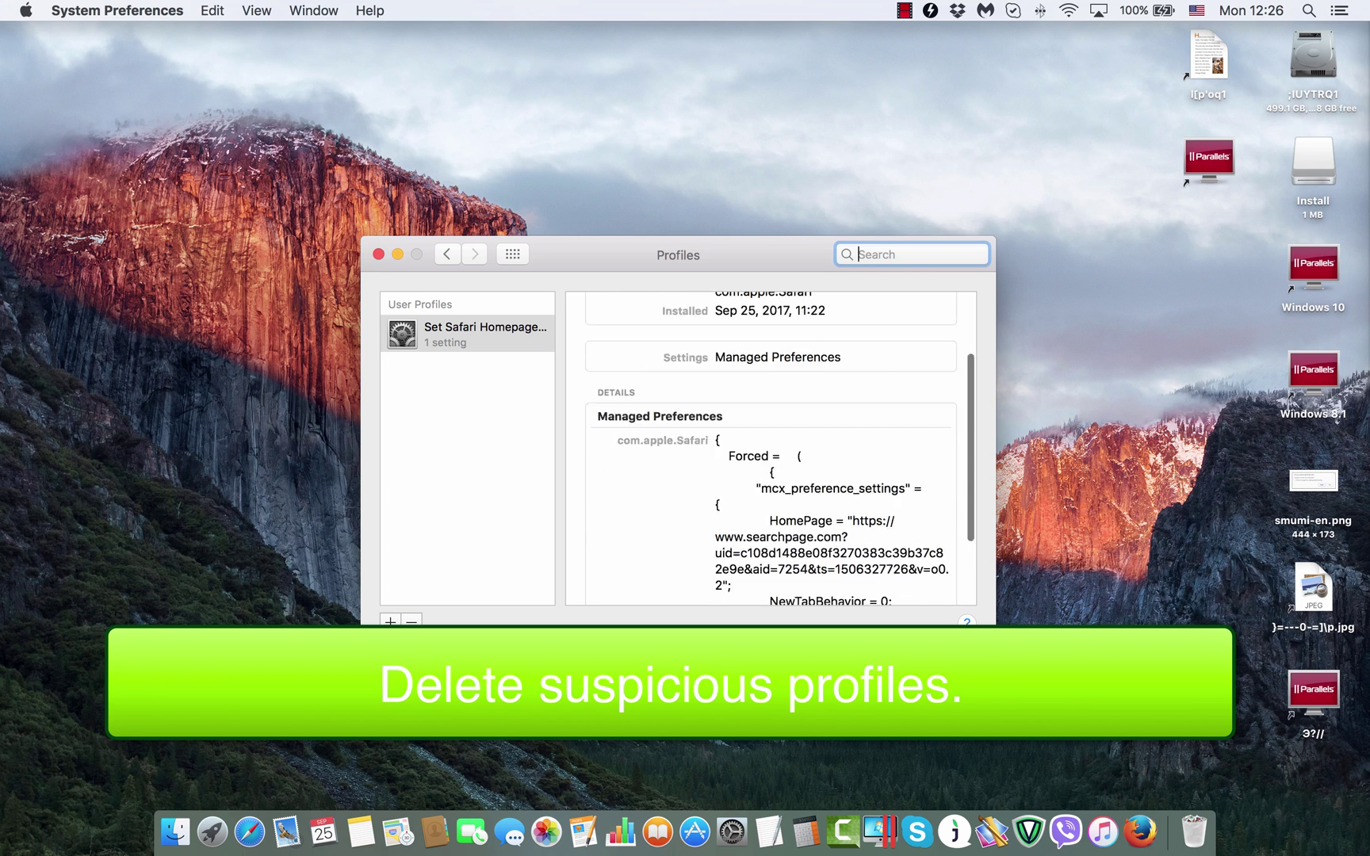
scroll(770, 448, up, 5)
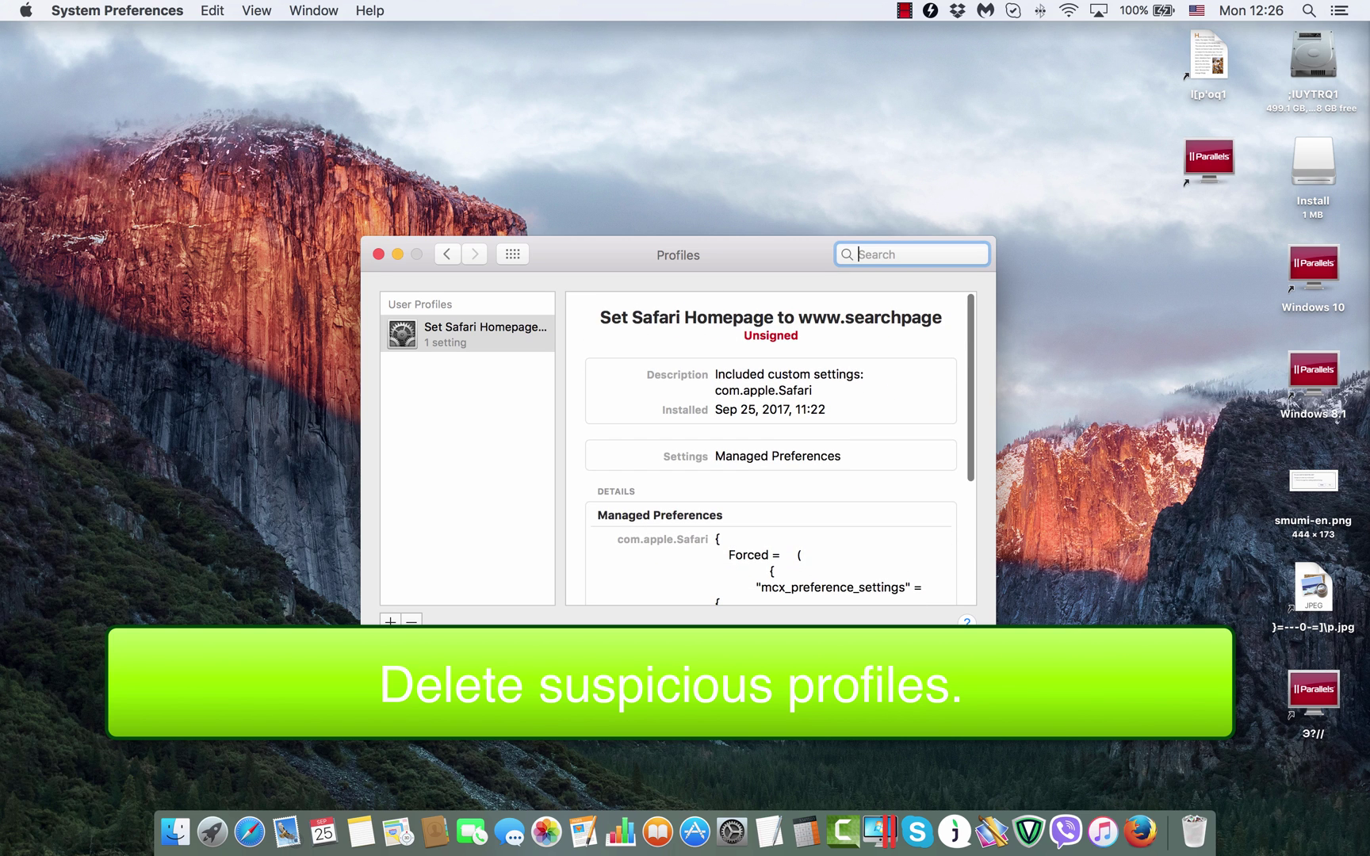
click(485, 333)
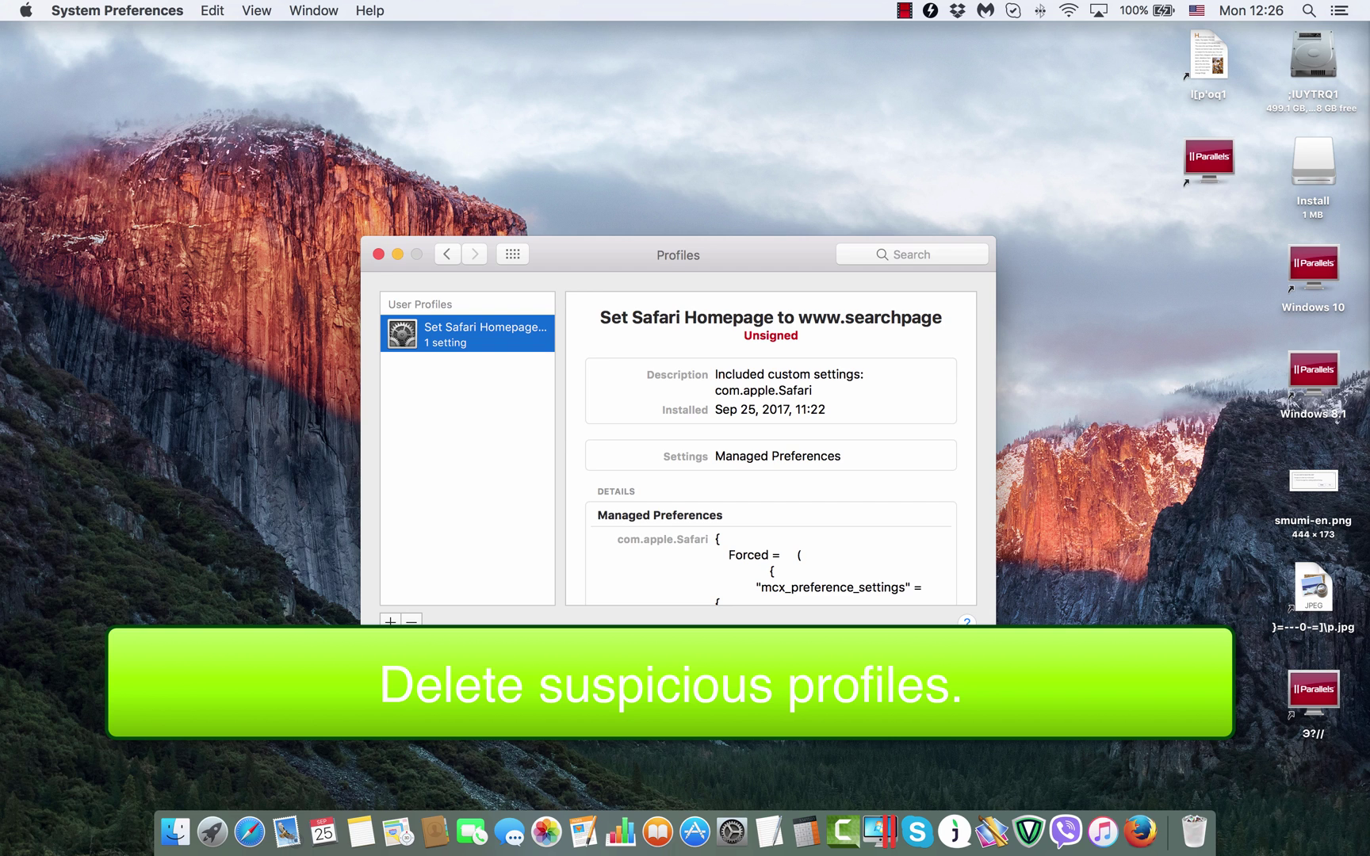
click(412, 620)
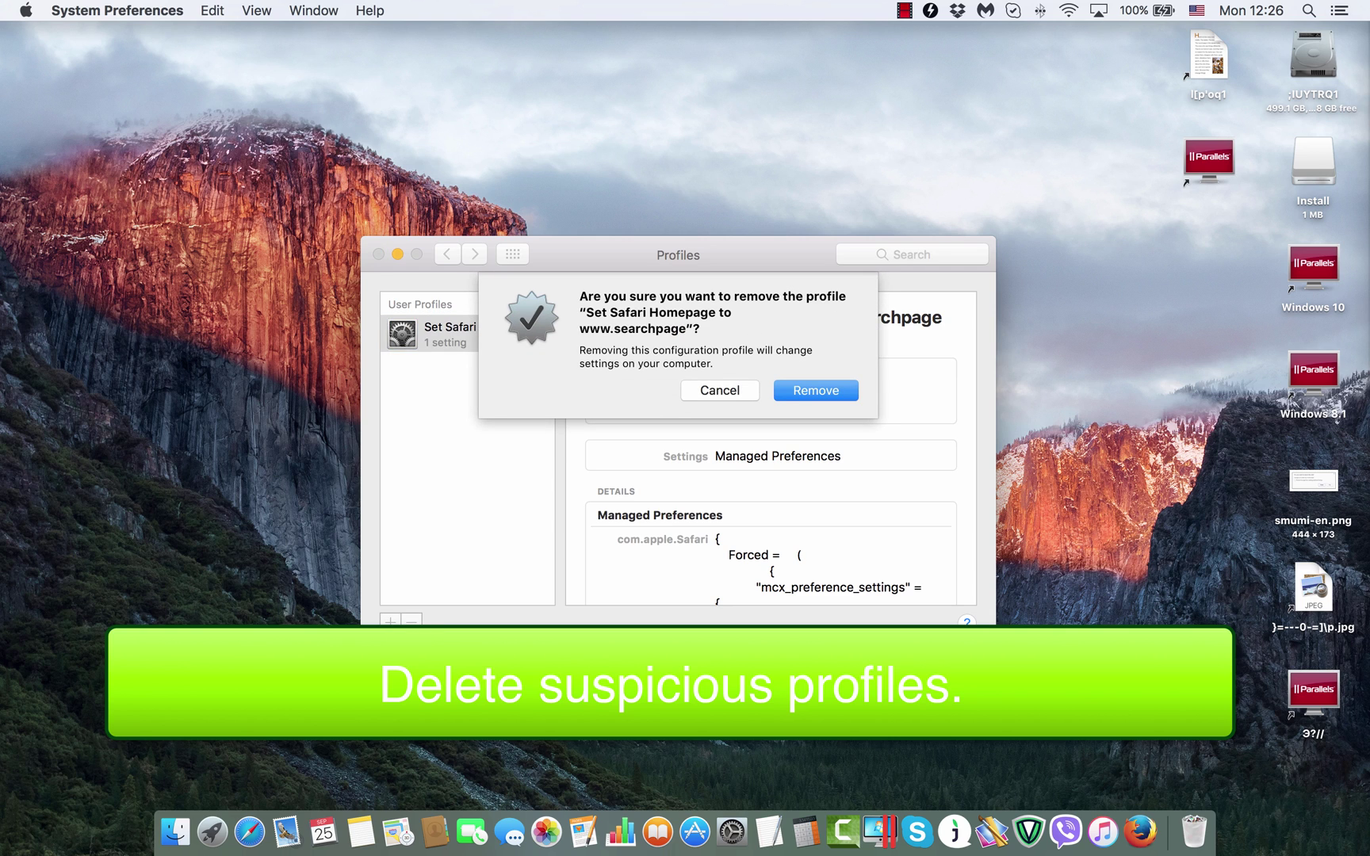
key(Return)
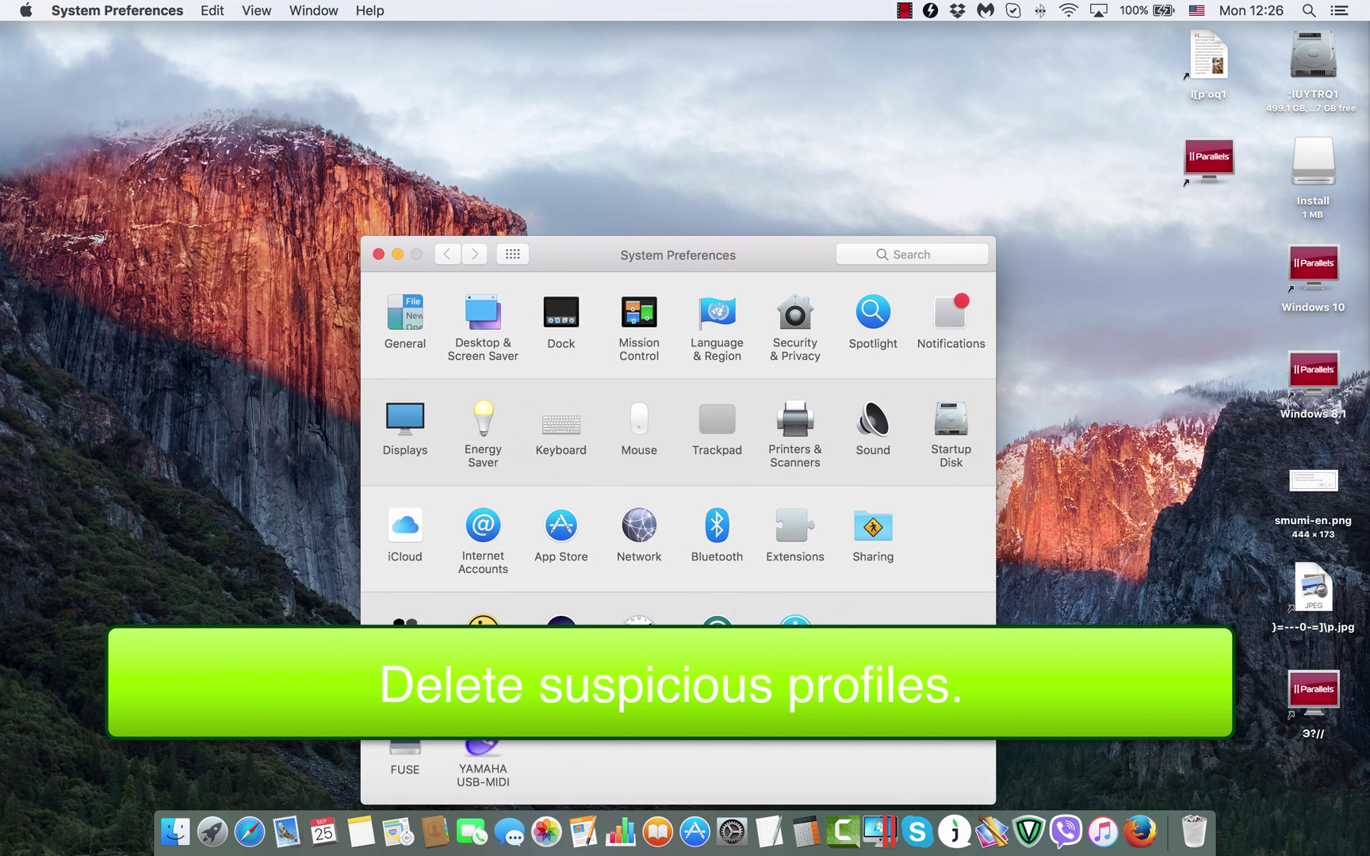
Close System Preferences, relaunch Safari and bring up its Preferences
click(378, 254)
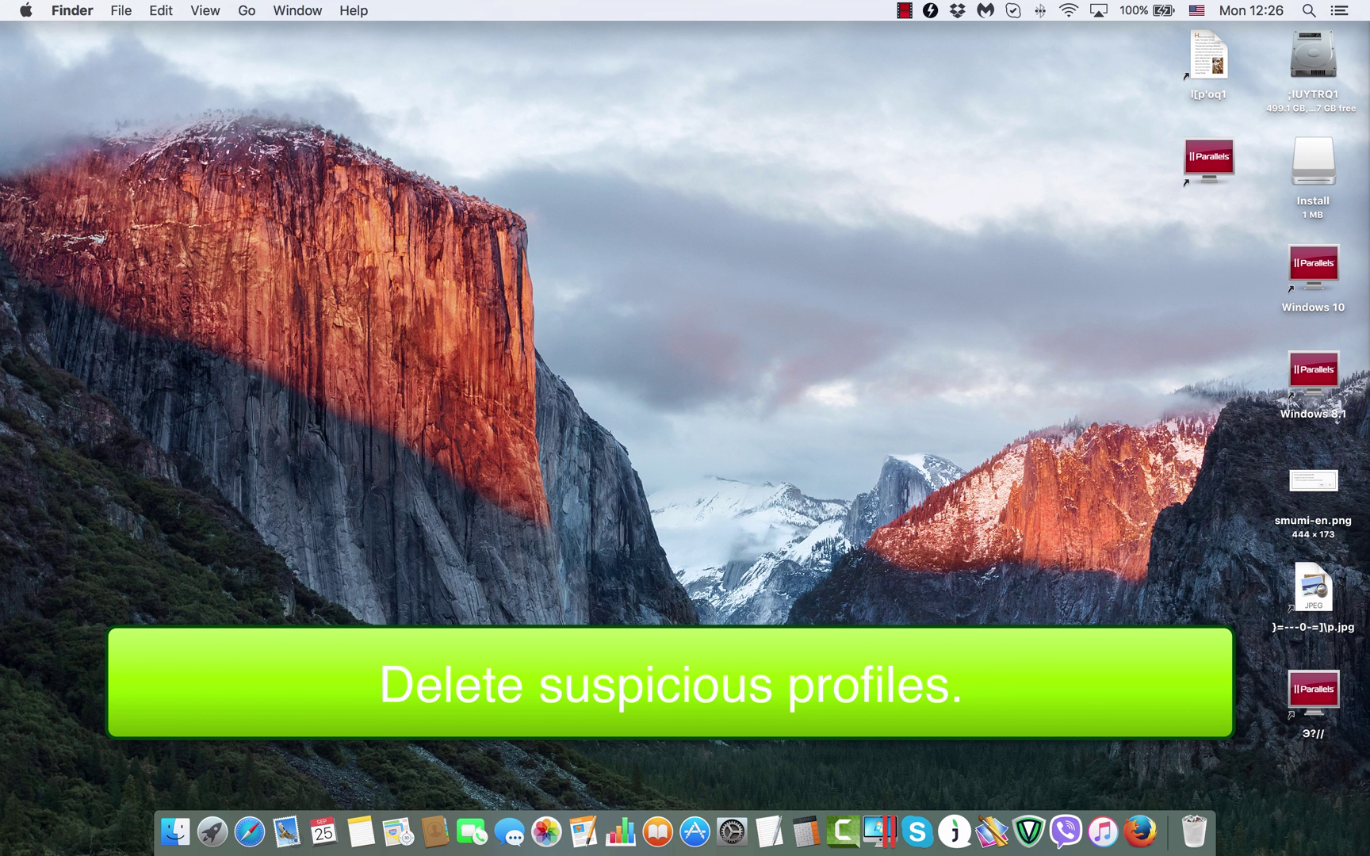
click(249, 831)
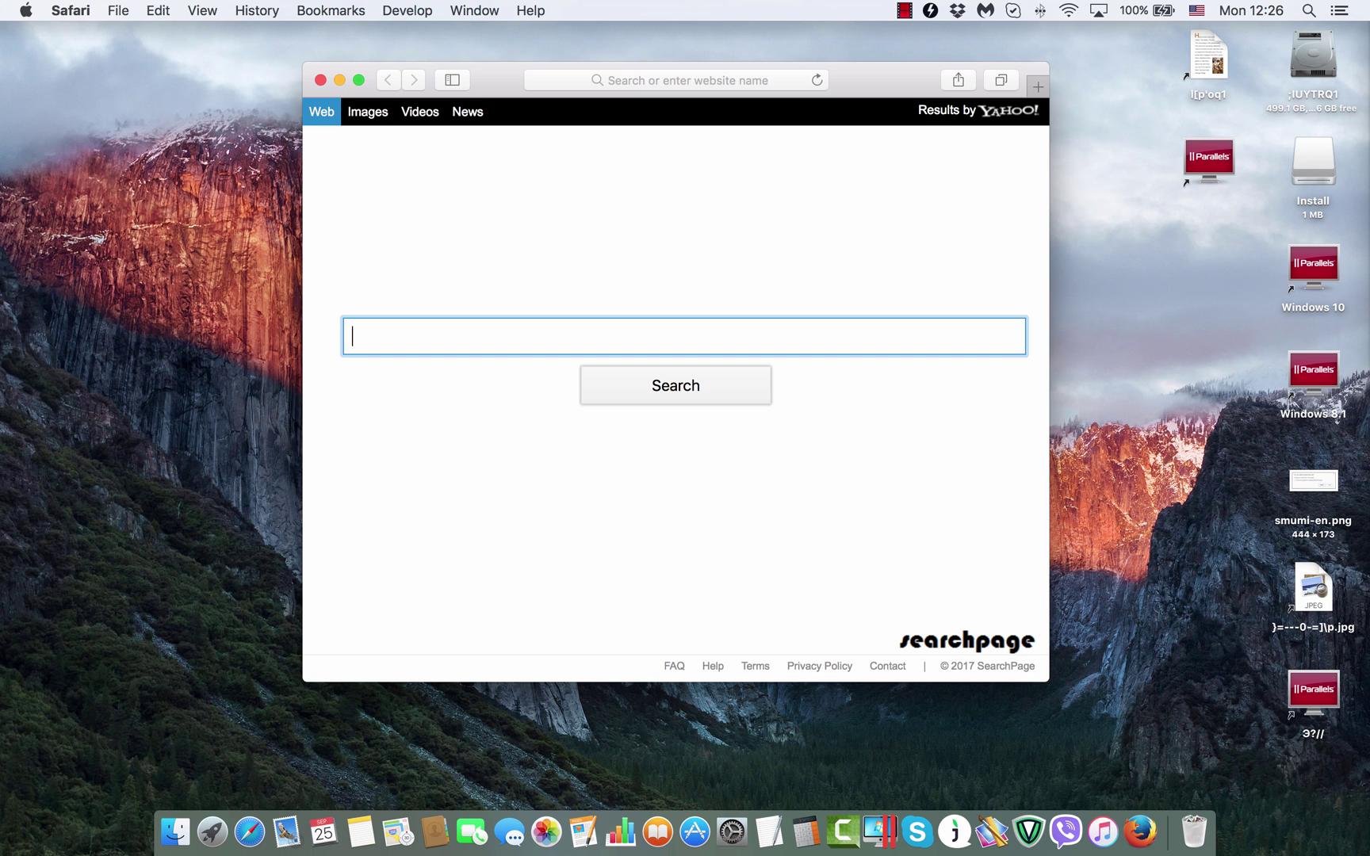
click(70, 10)
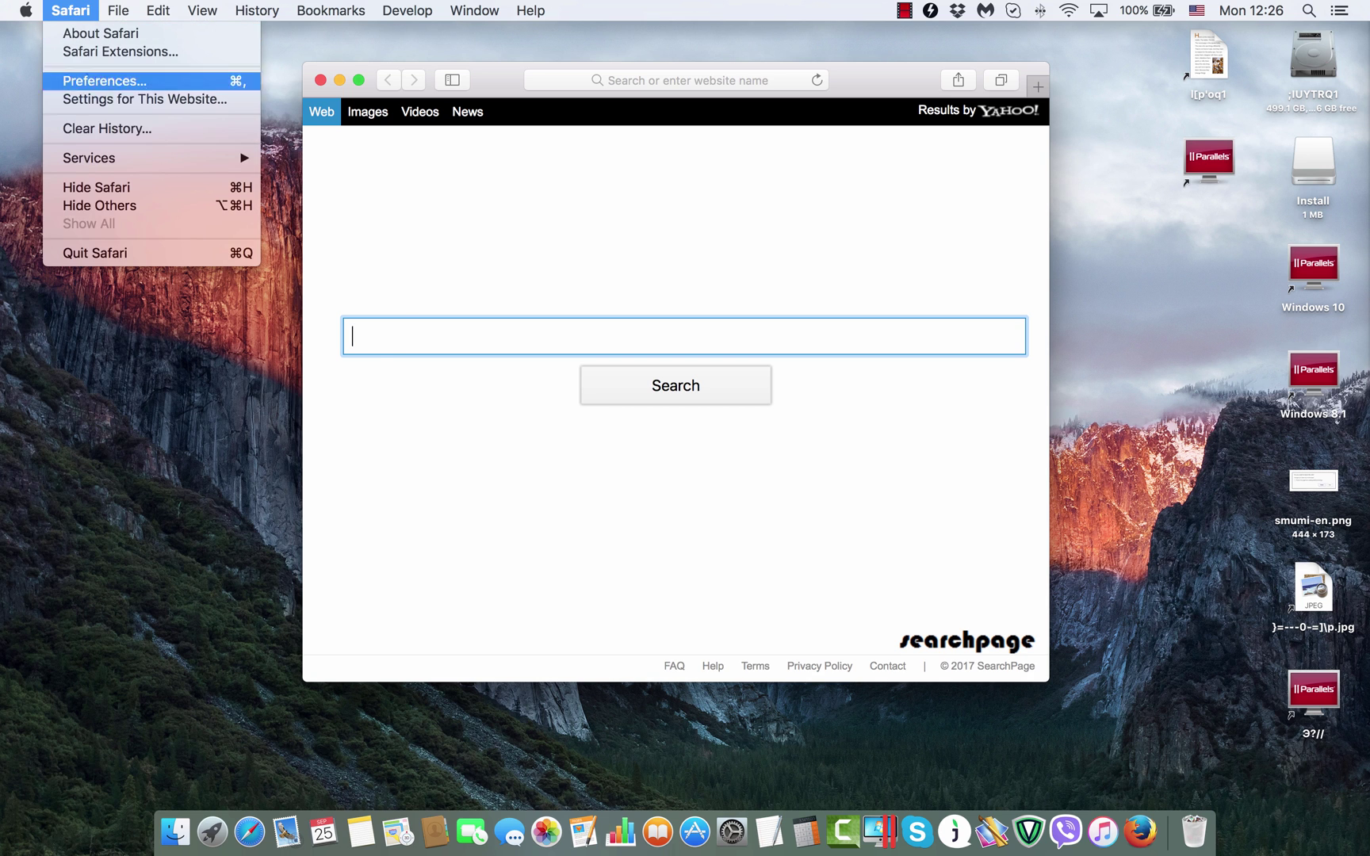
click(104, 80)
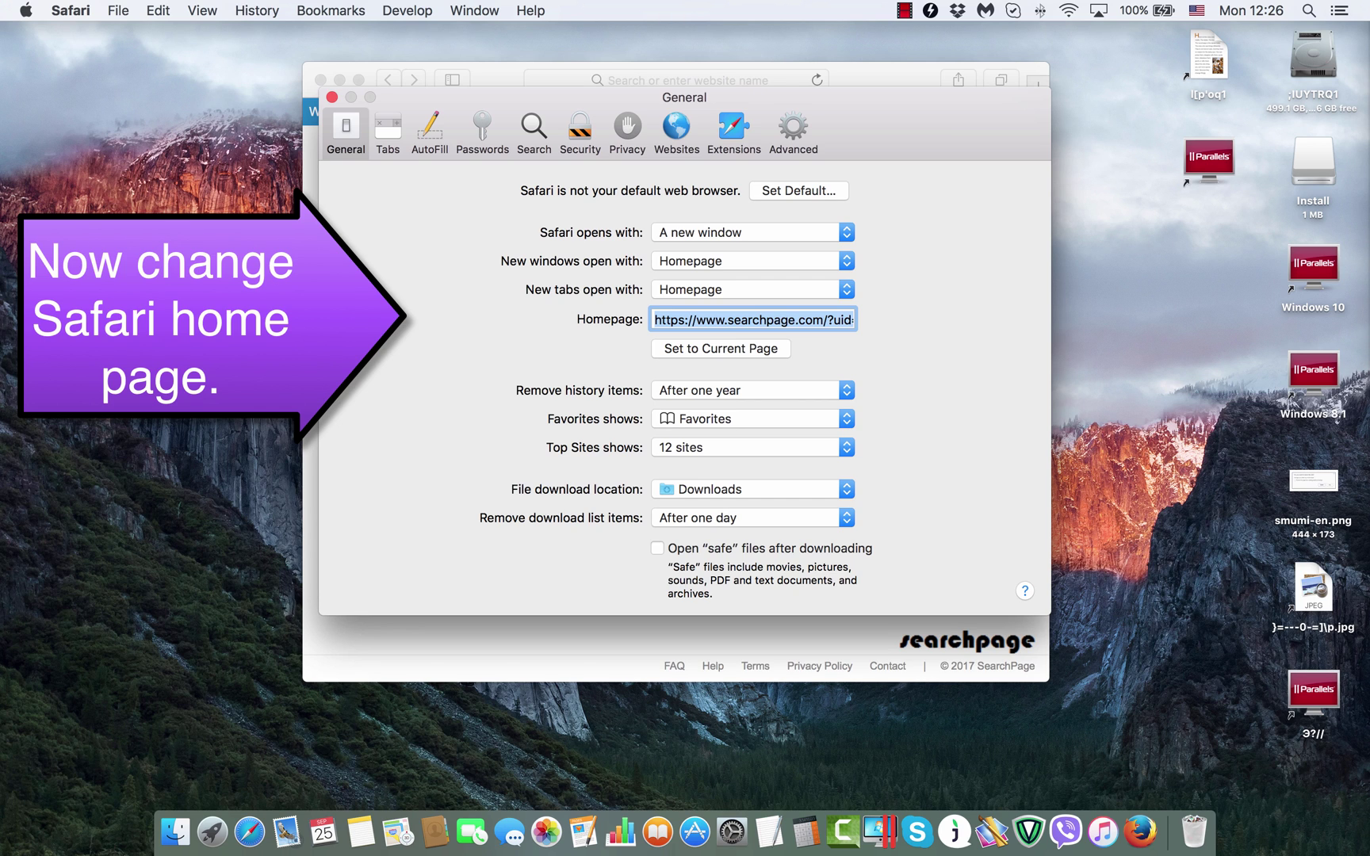
Replace the searchpage.com homepage with google.com and close the windows
click(741, 319)
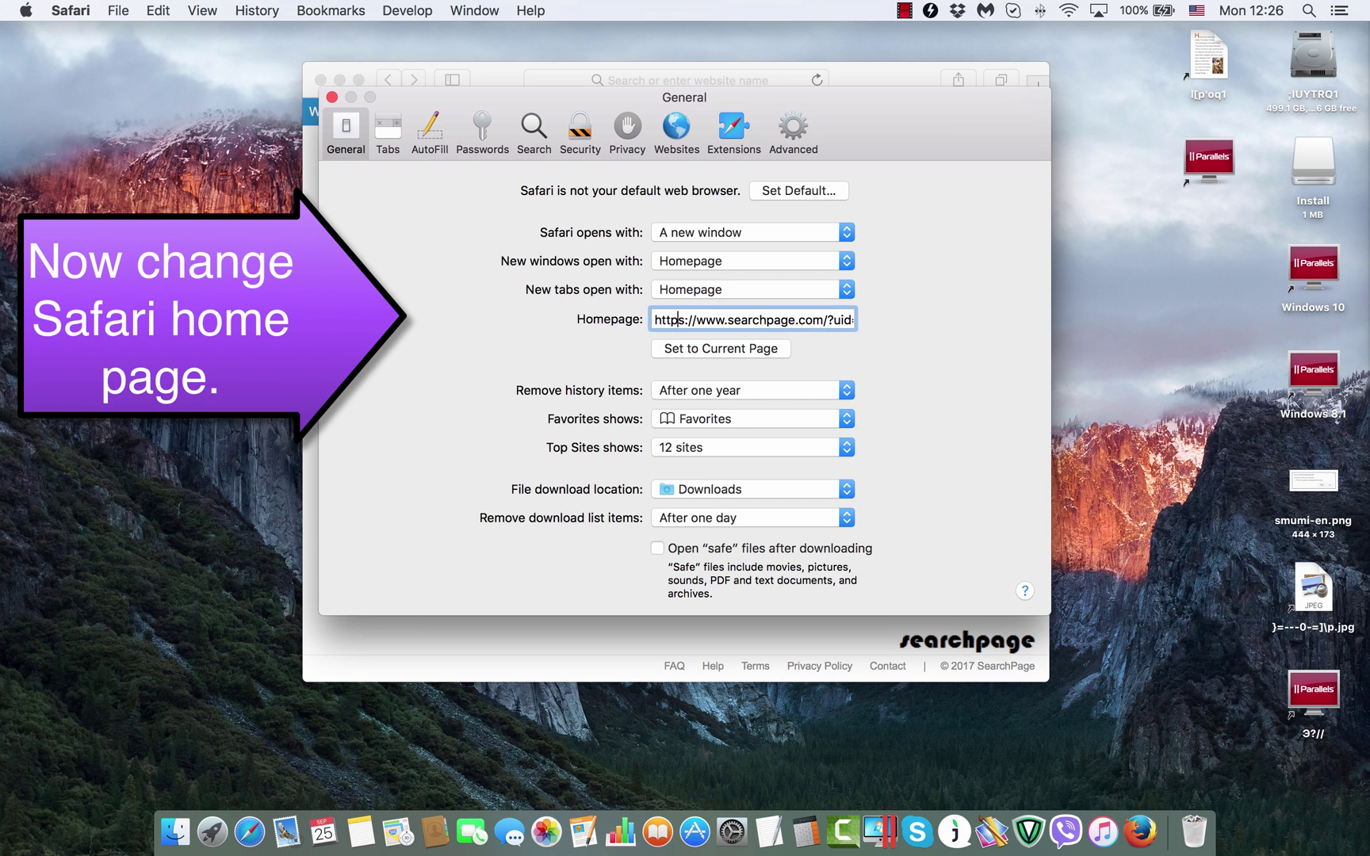
key(super+a)
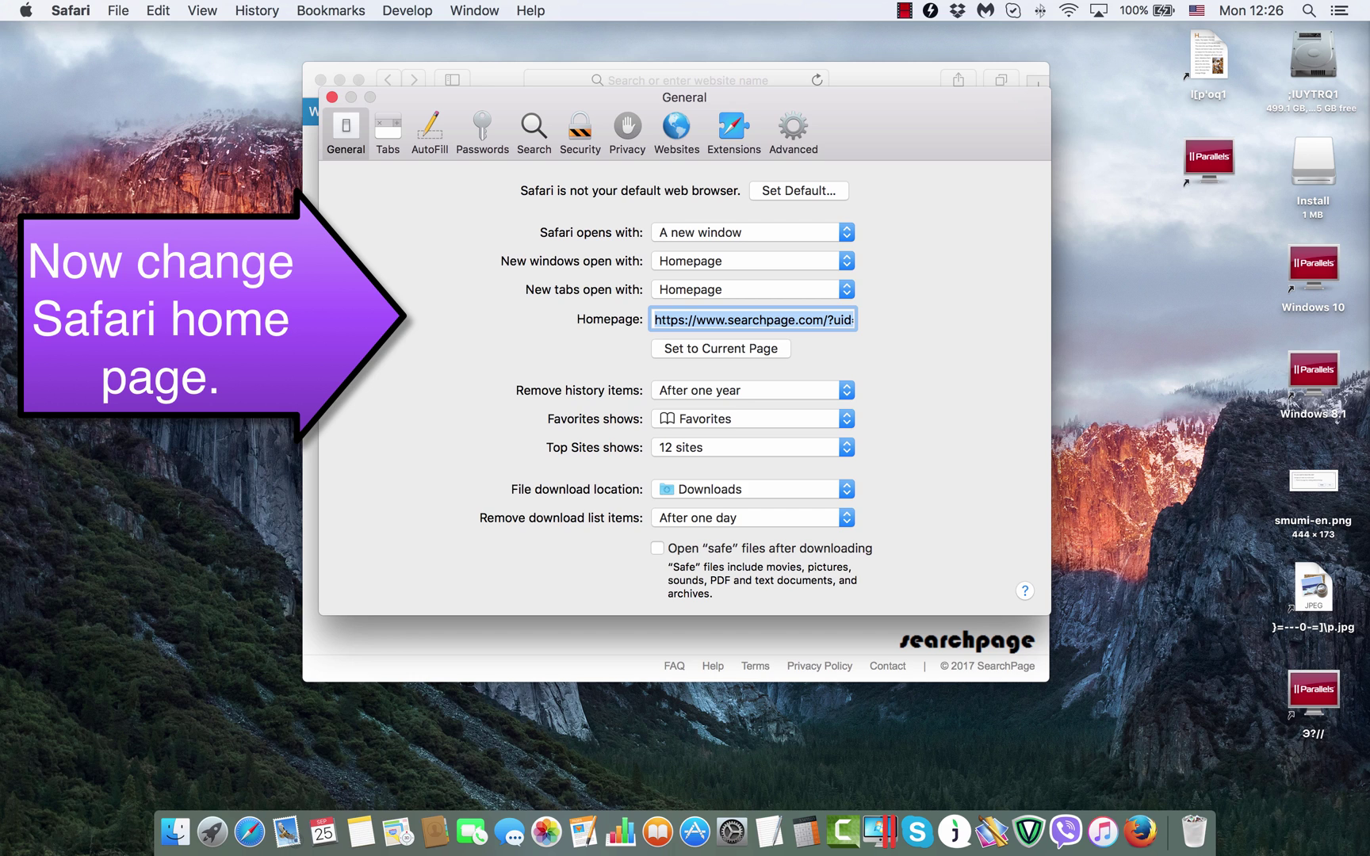
key(BackSpace)
text(goo)
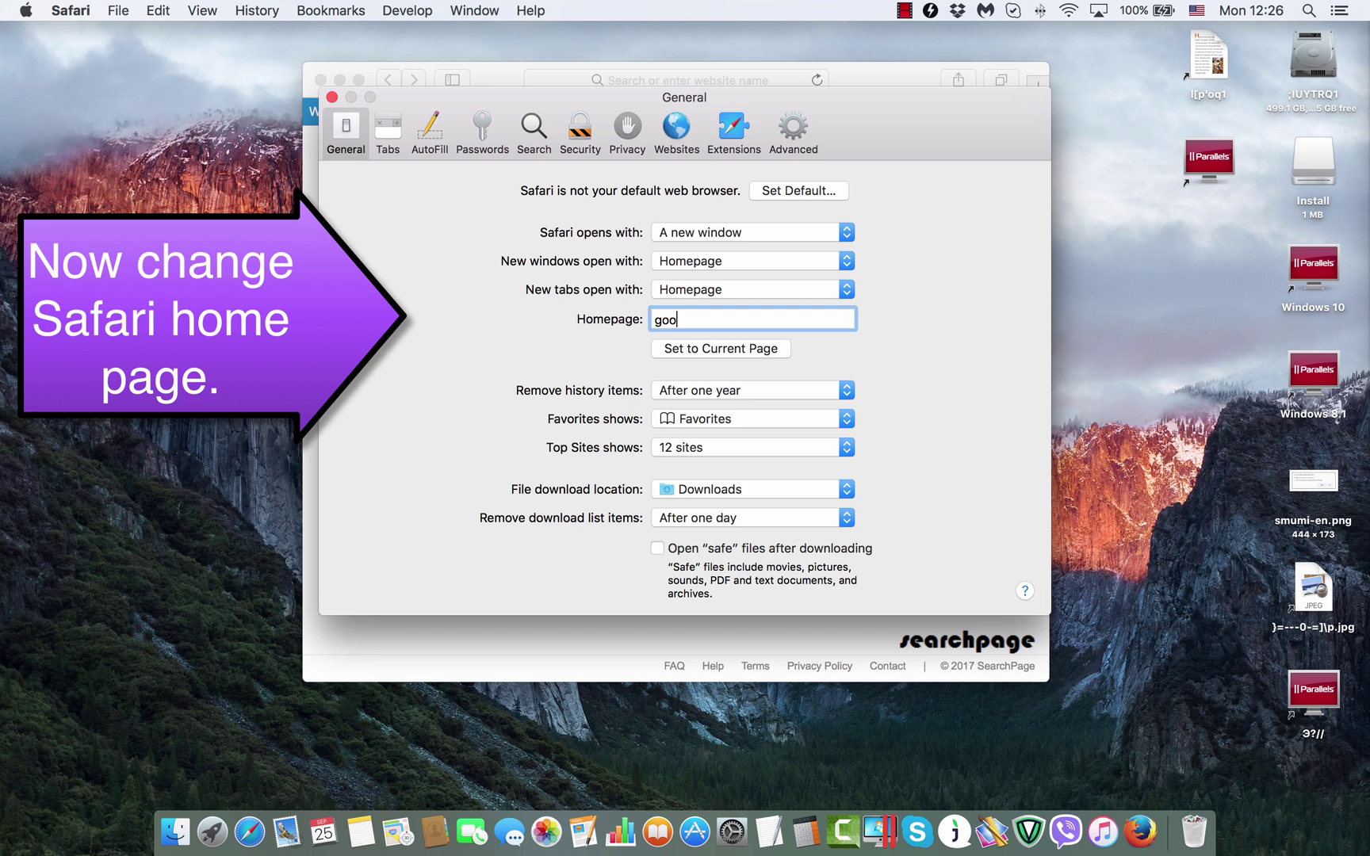
text(gle.cm)
key(BackSpace)
text(om)
key(super+w)
key(super+w)
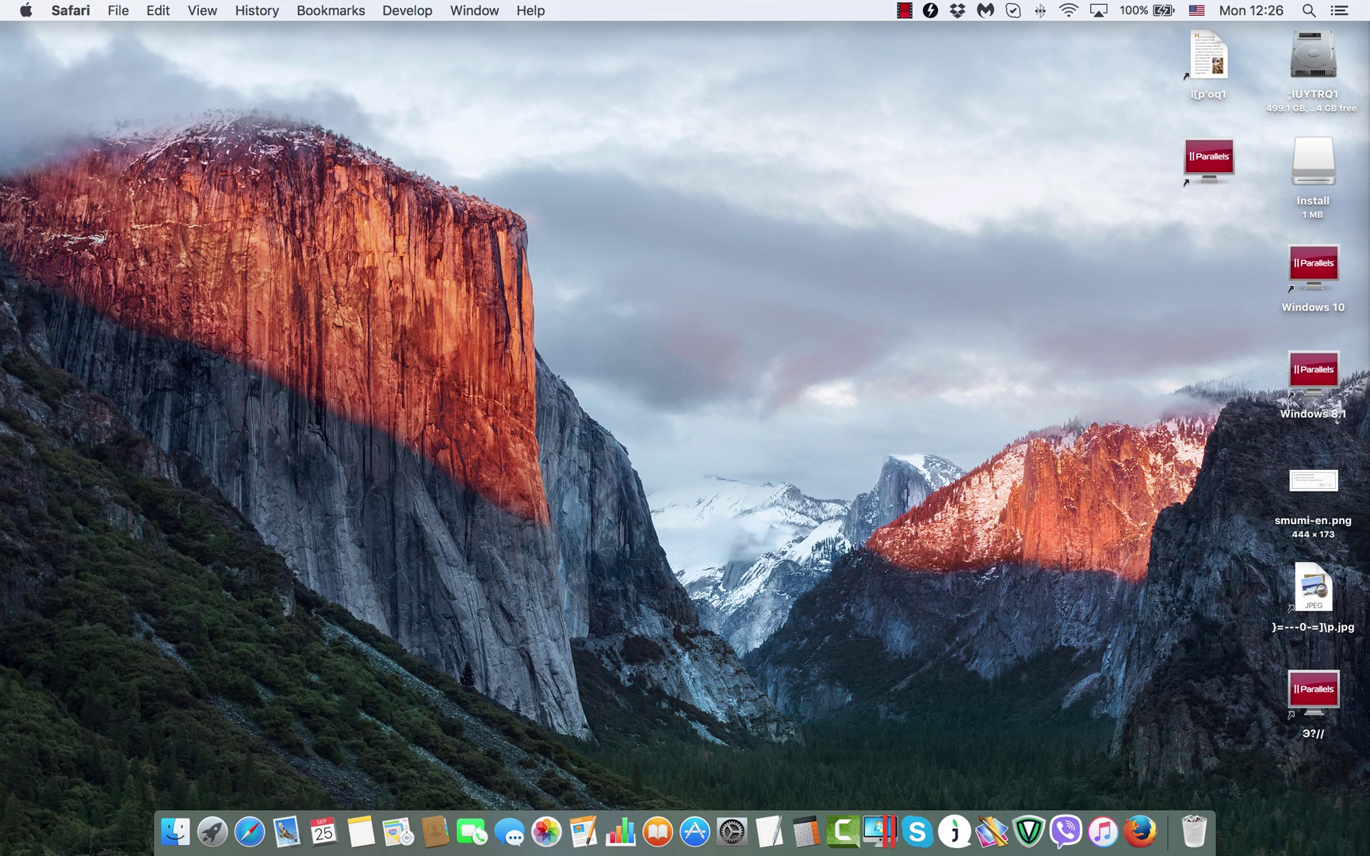
Quit and relaunch Safari to confirm it now opens on the Google homepage
click(70, 10)
click(87, 253)
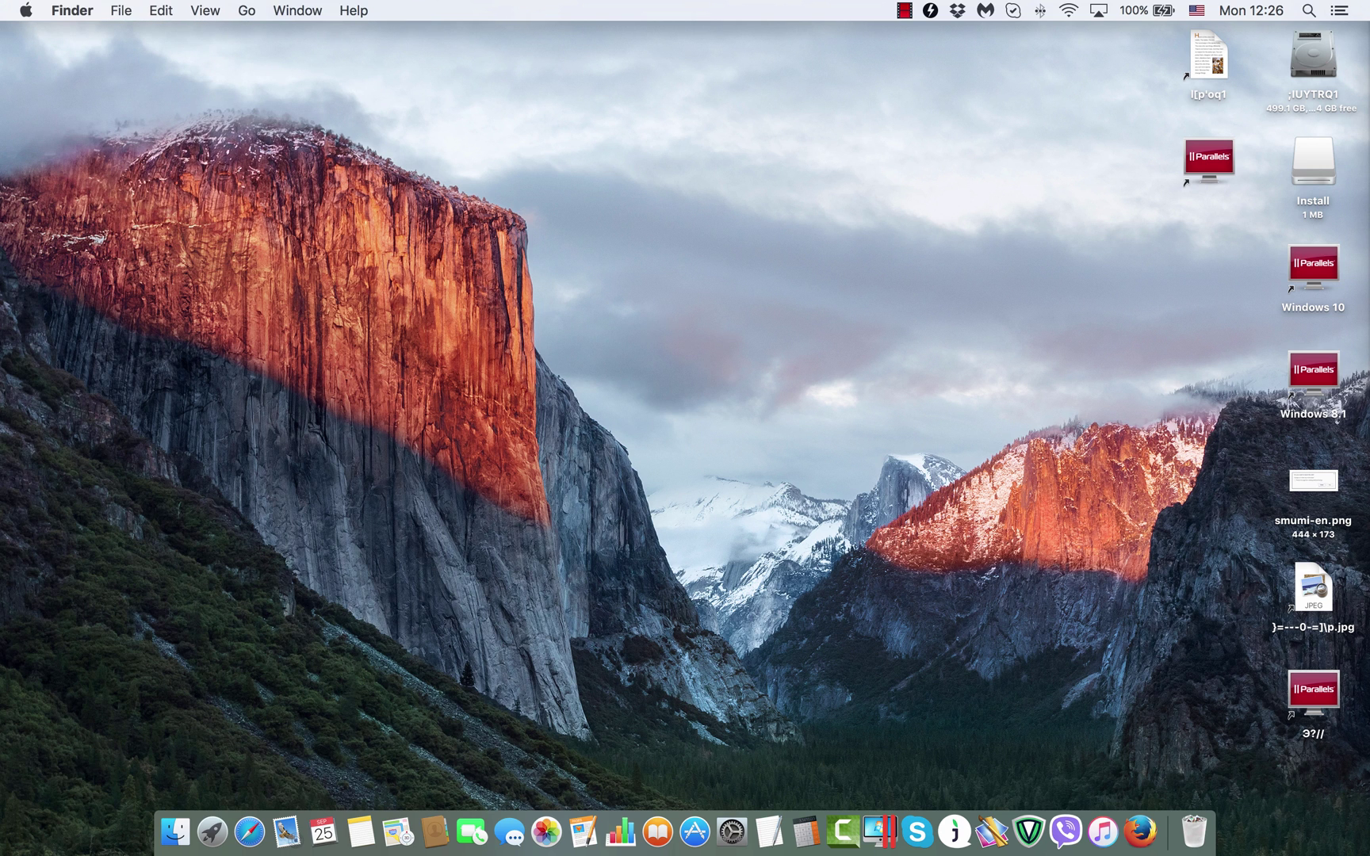
click(250, 832)
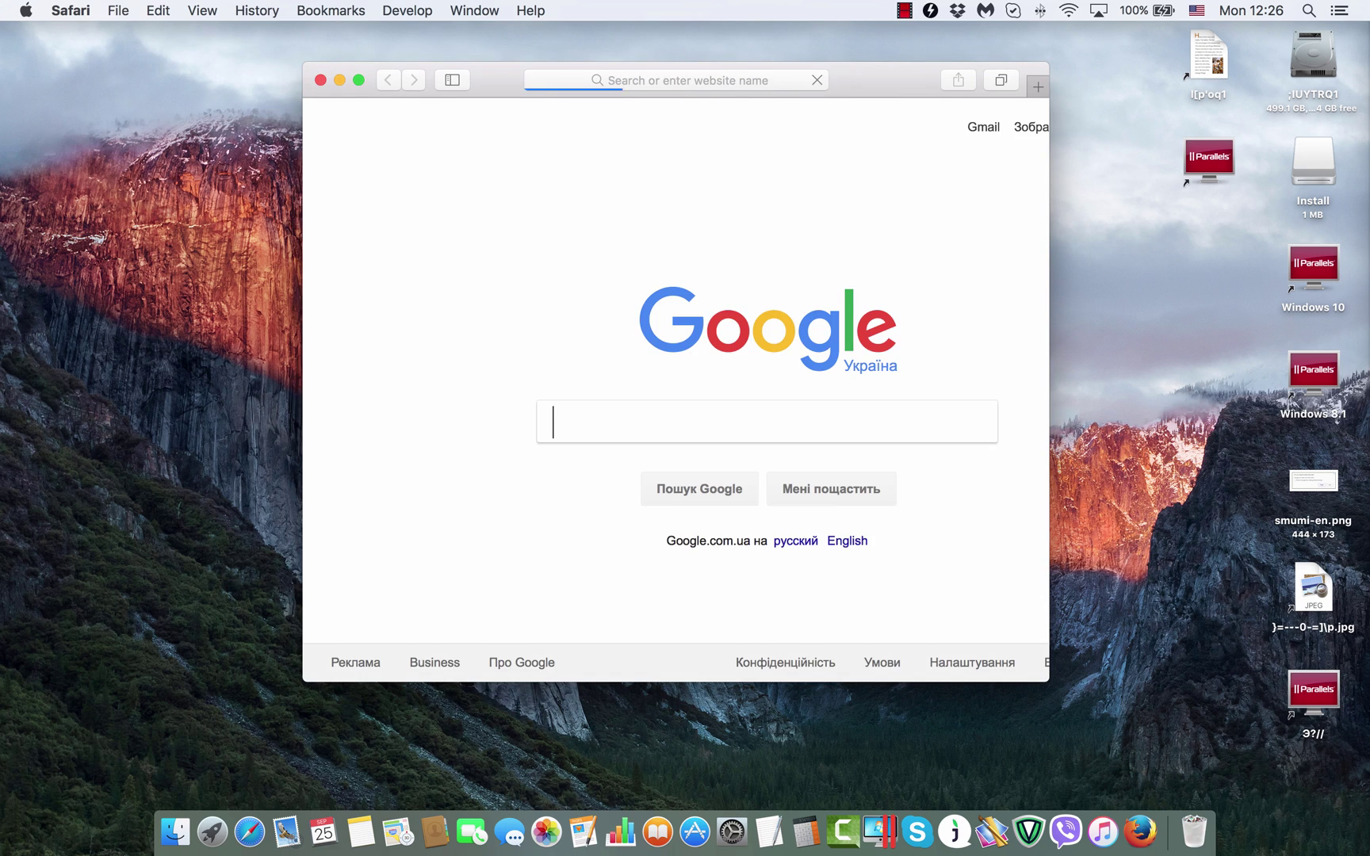